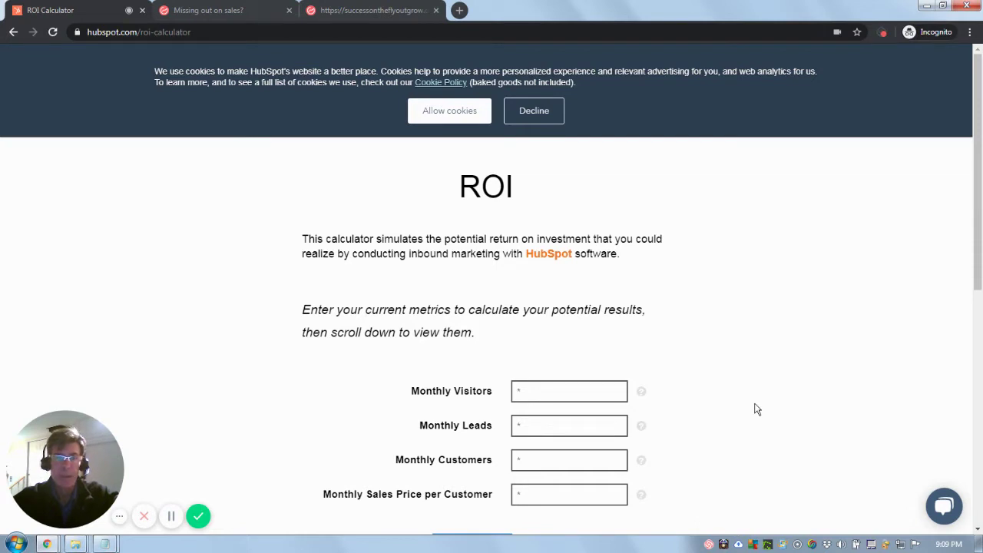
# Fill in the ROI calculator with 1000 monthly visitors and 100 monthly leads
pyautogui.scroll(-1, 977, 201)
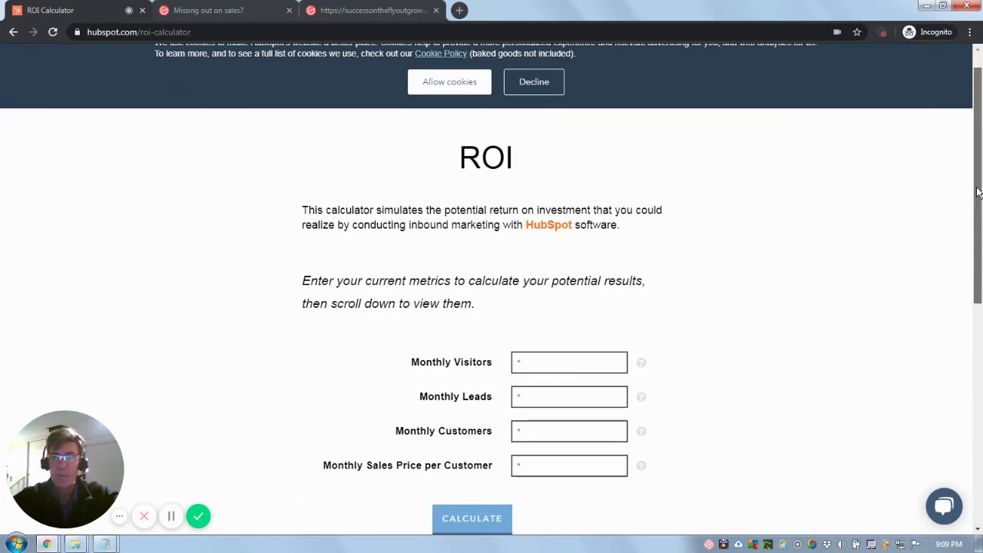
pyautogui.moveTo(977, 192); pyautogui.dragTo(977, 220)
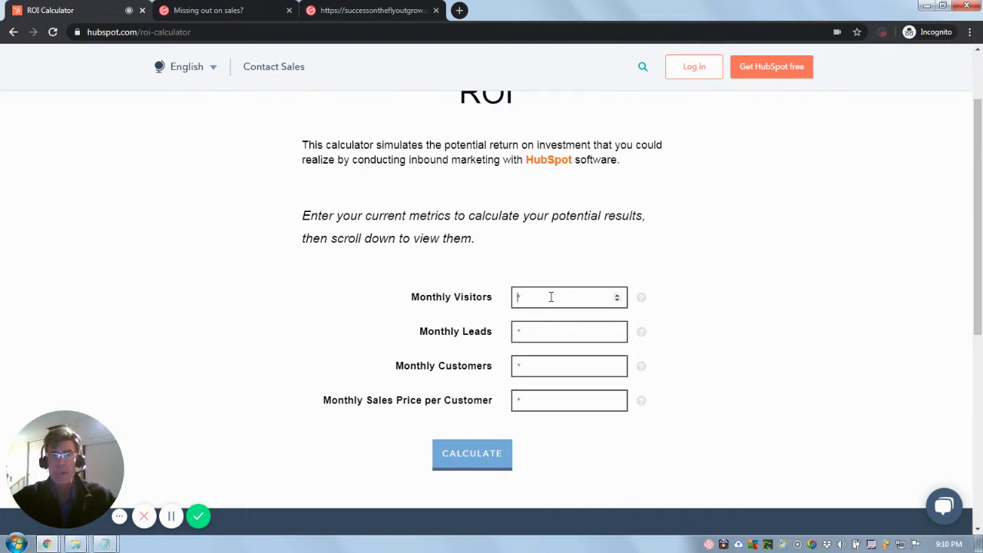
pyautogui.write('1')
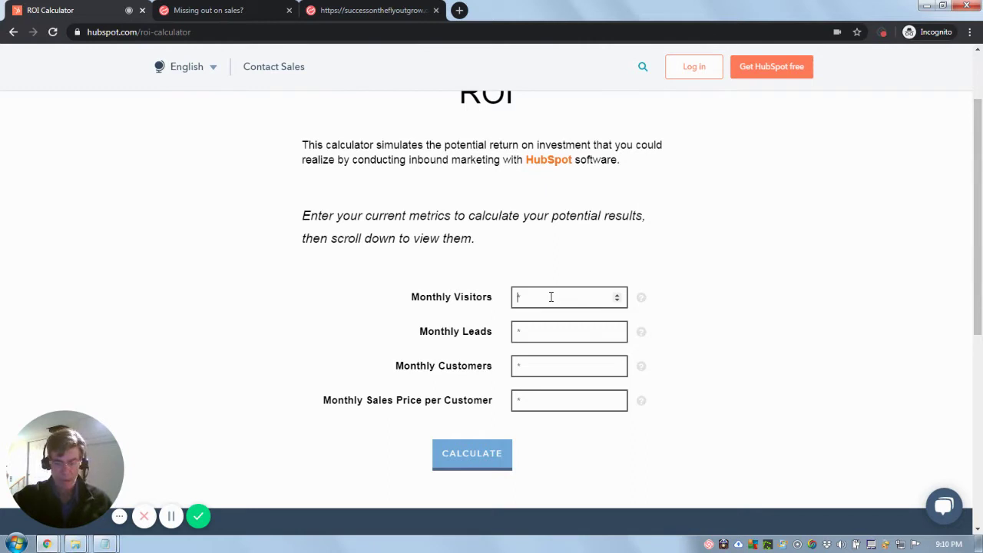
pyautogui.write('000')
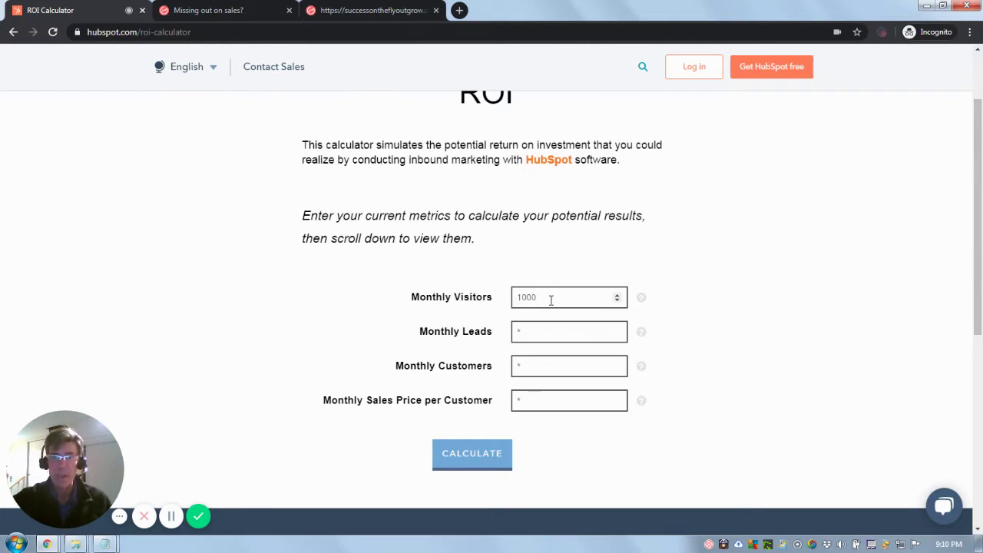
pyautogui.click(547, 328)
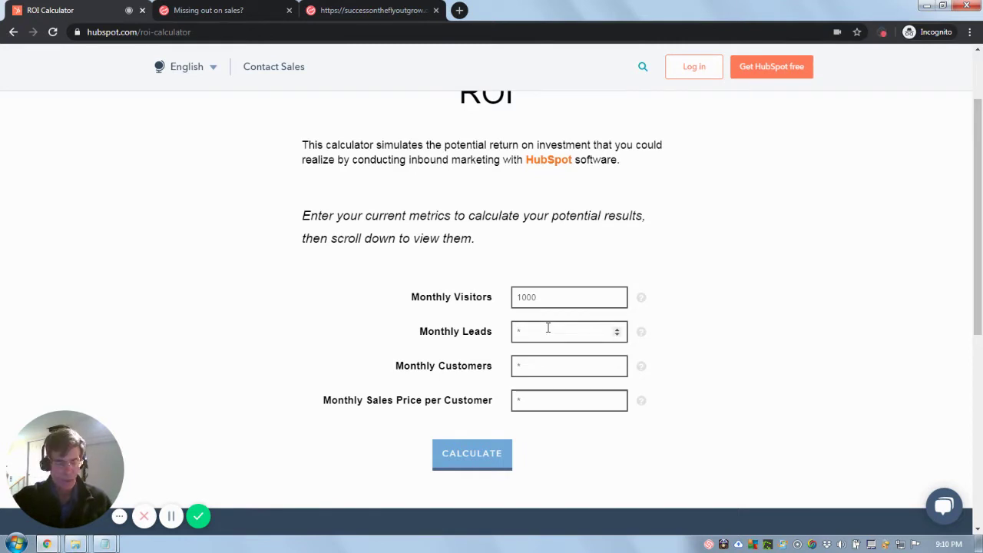
pyautogui.write('100')
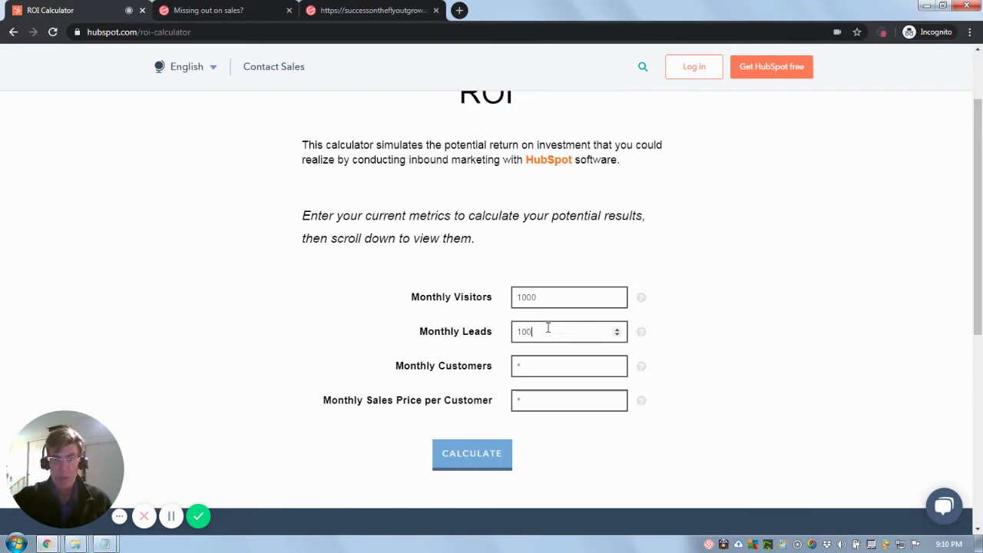
# Set the monthly customers to 10 and the monthly sales price per customer to 1000
pyautogui.click(554, 369)
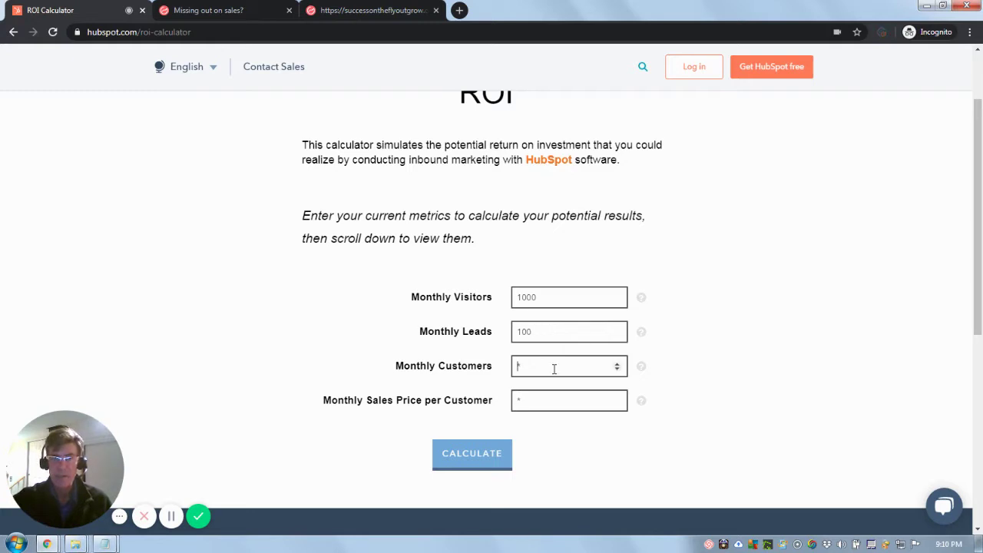
pyautogui.write('1')
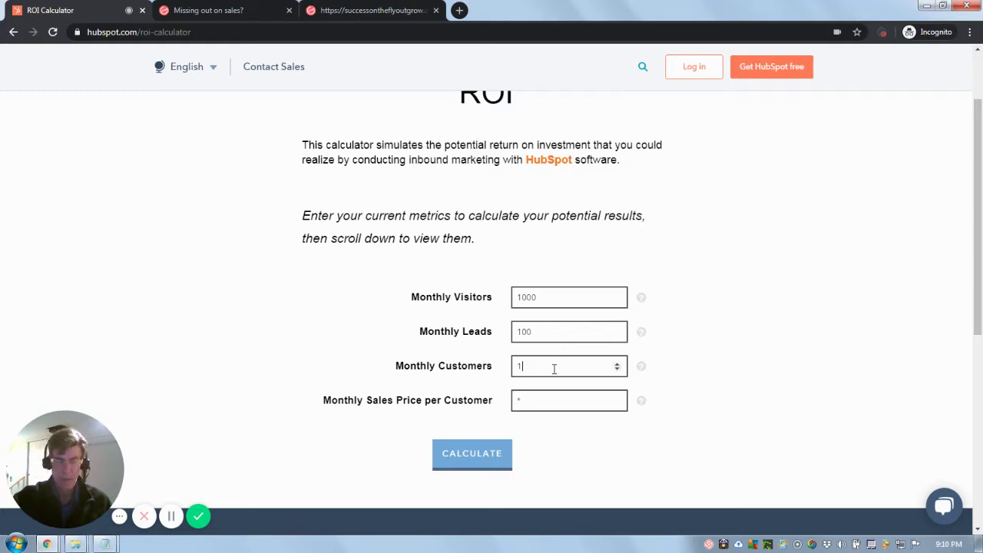
pyautogui.write('0')
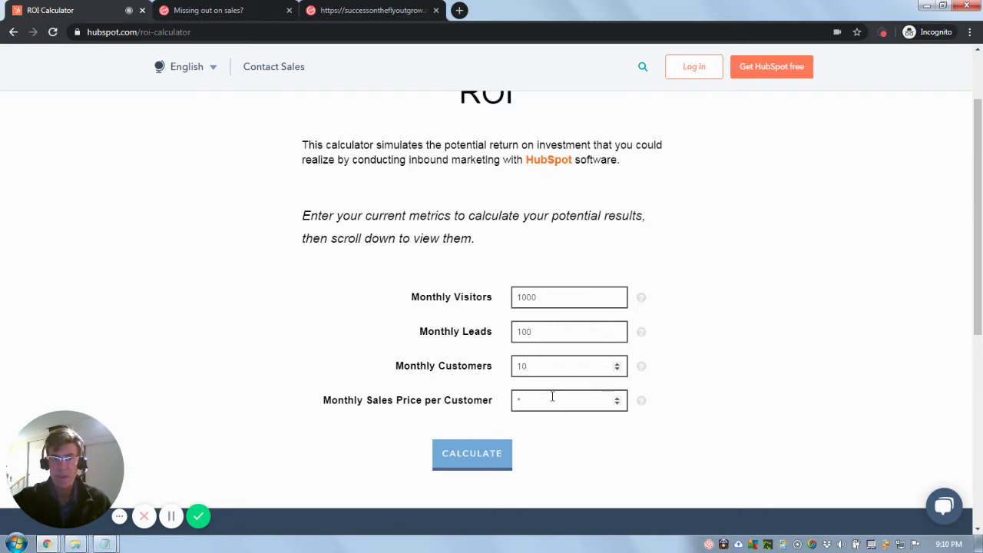
pyautogui.click(552, 397)
pyautogui.write('1')
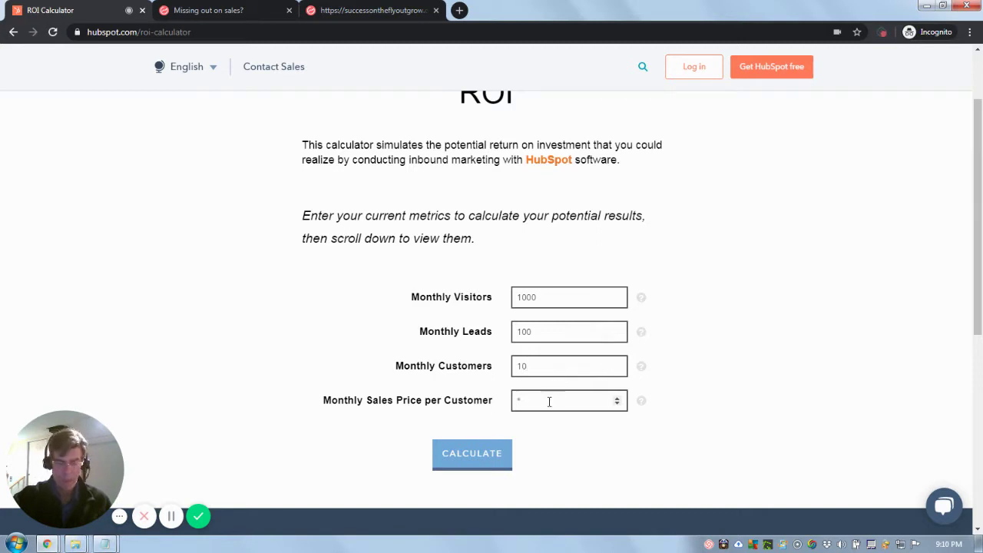
pyautogui.write('000')
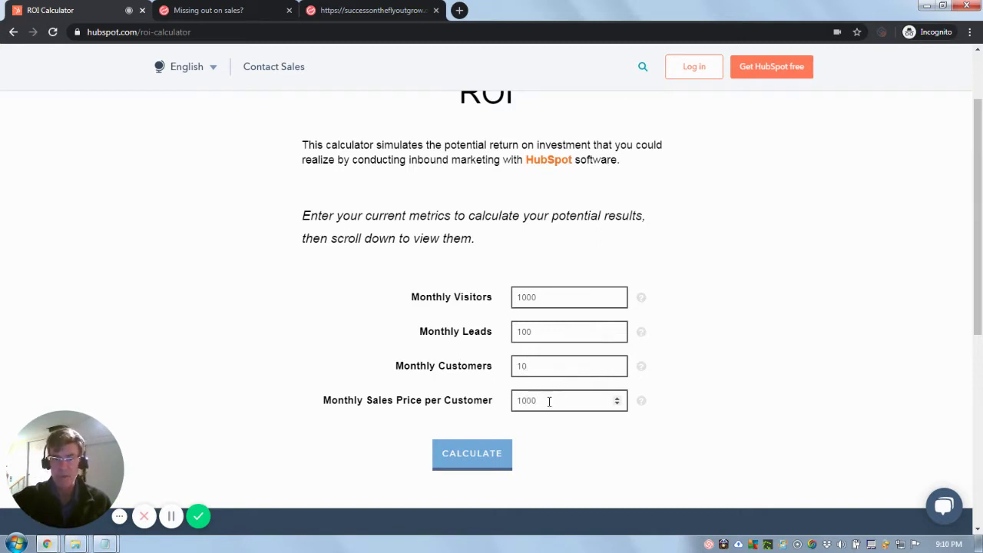
# Calculate the potential return from the entered metrics
pyautogui.click(471, 461)
pyautogui.click(472, 461)
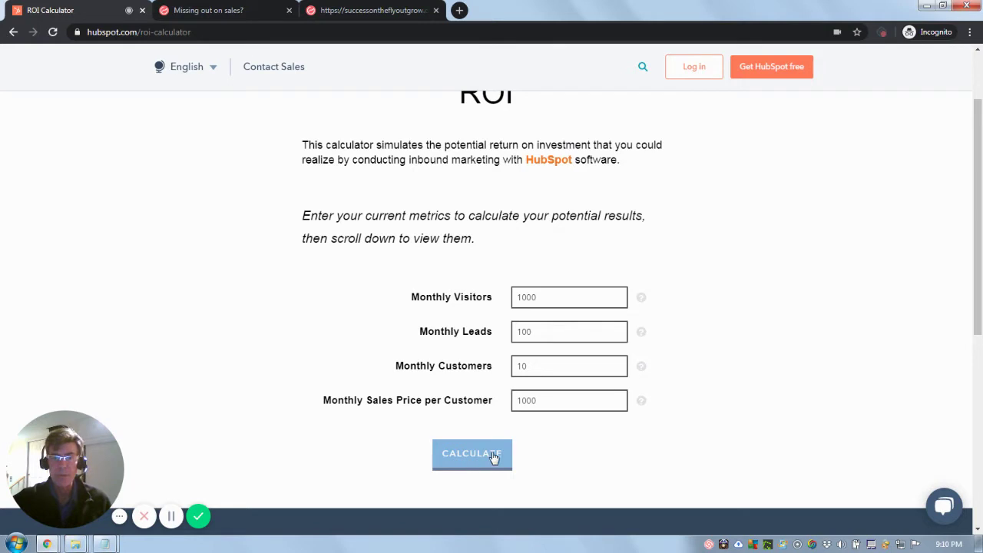
pyautogui.click(494, 457)
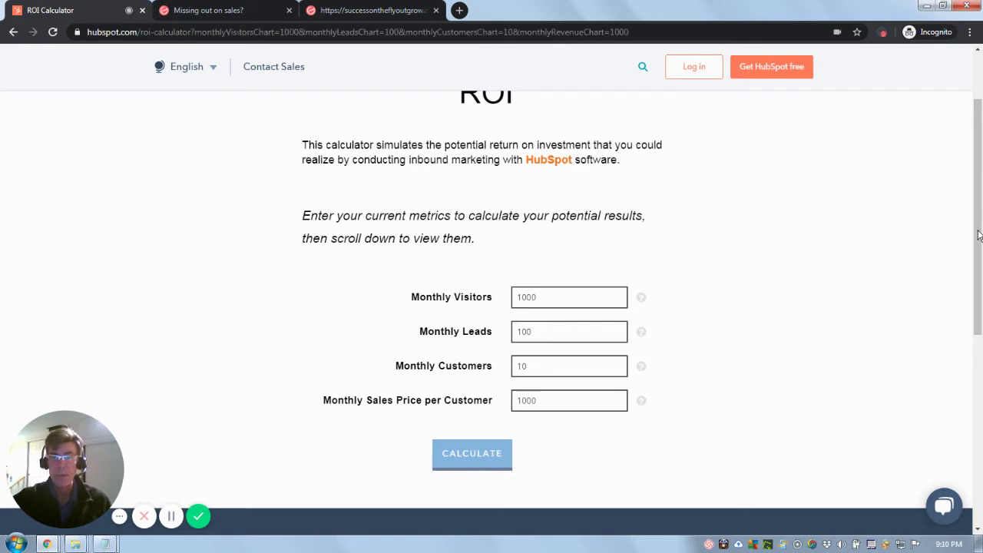
# Examine the potential monthly visitors and leads charts and the projected annual revenue increase, comparing them with the entered metrics
pyautogui.moveTo(978, 115); pyautogui.dragTo(979, 234)
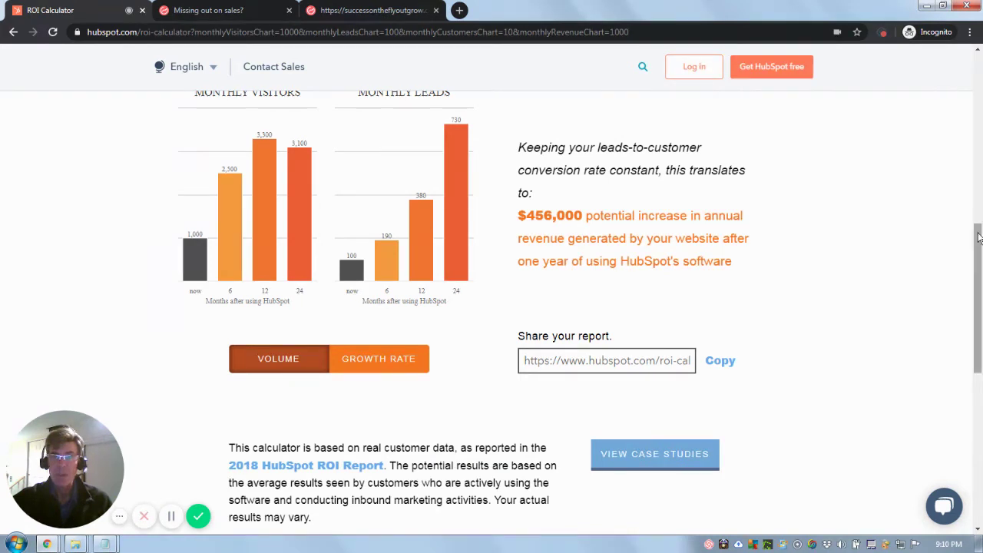
pyautogui.scroll(1, 980, 229)
pyautogui.moveTo(978, 229); pyautogui.dragTo(979, 213)
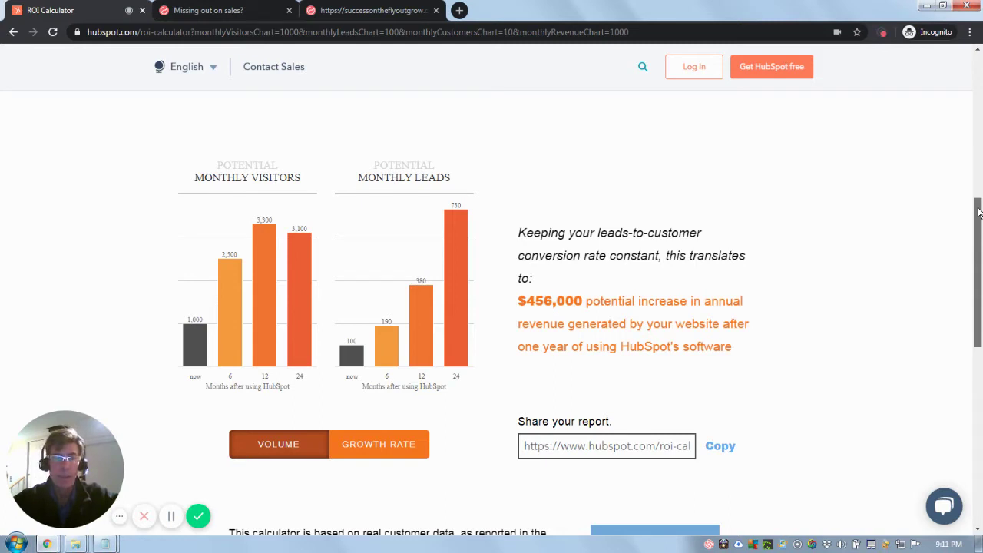
pyautogui.moveTo(979, 213); pyautogui.dragTo(977, 227)
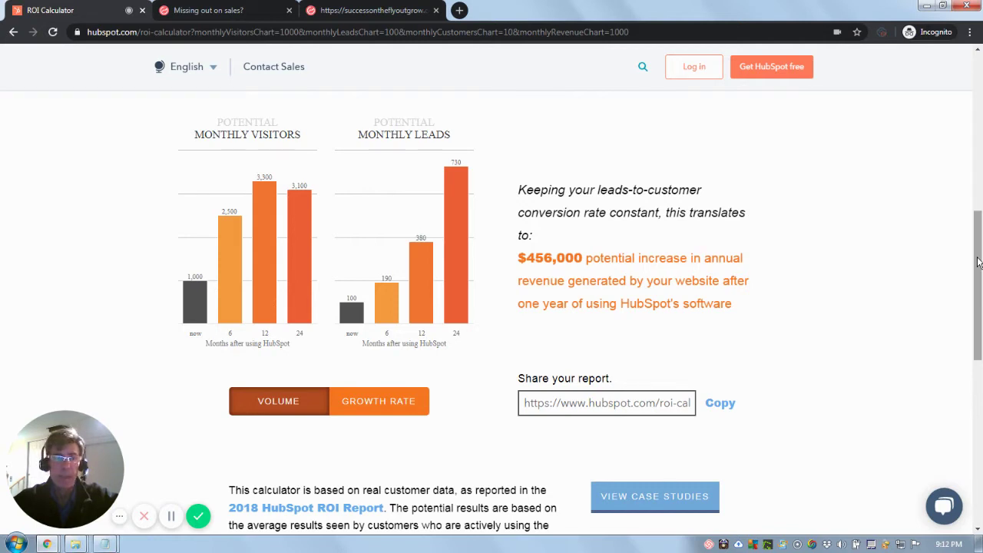
pyautogui.moveTo(978, 261); pyautogui.dragTo(977, 262)
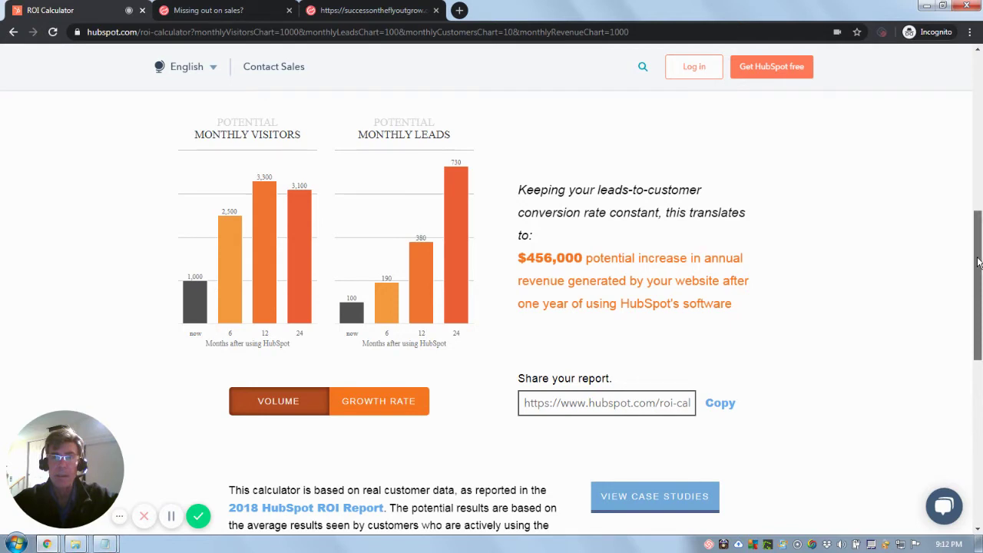
pyautogui.scroll(5, 950, 217)
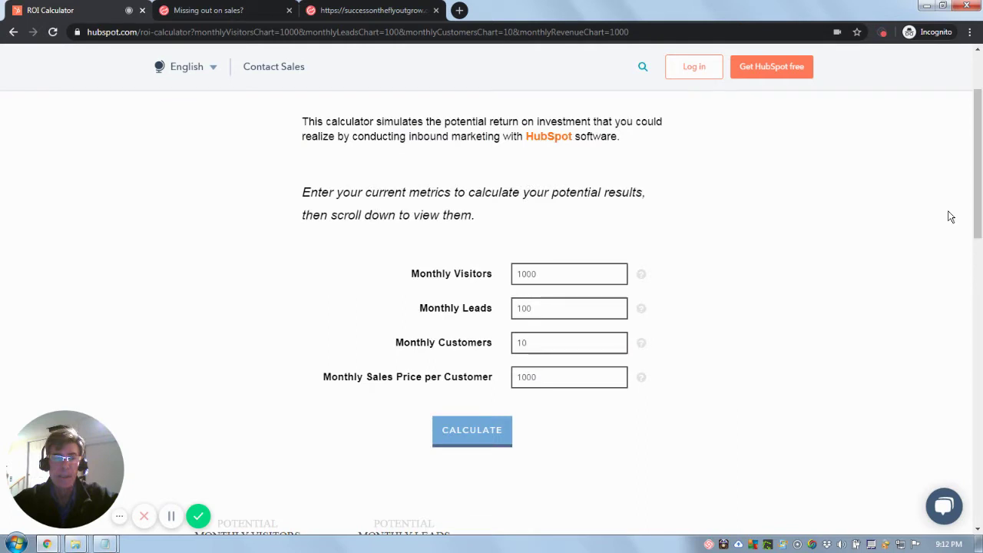
pyautogui.scroll(-4, 960, 300)
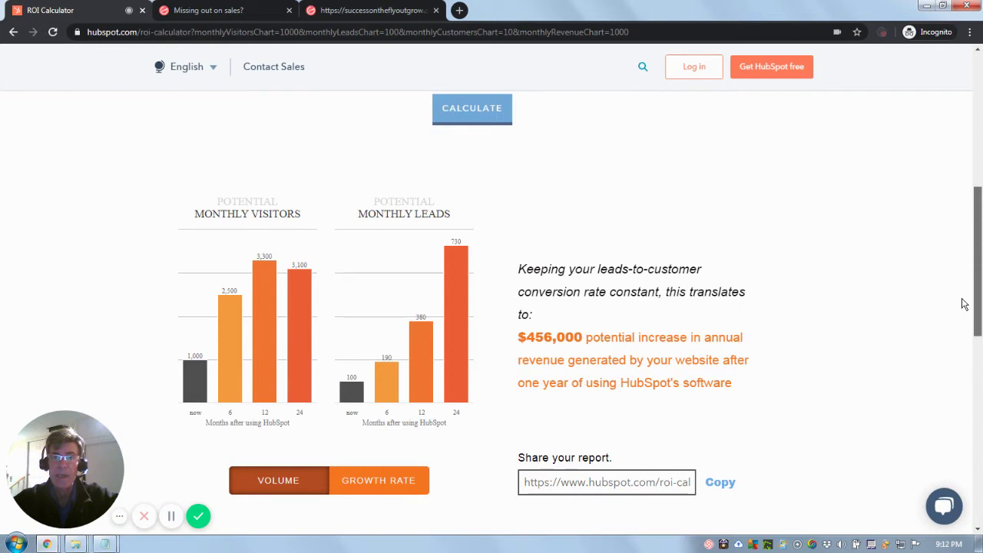
pyautogui.scroll(-1, 964, 311)
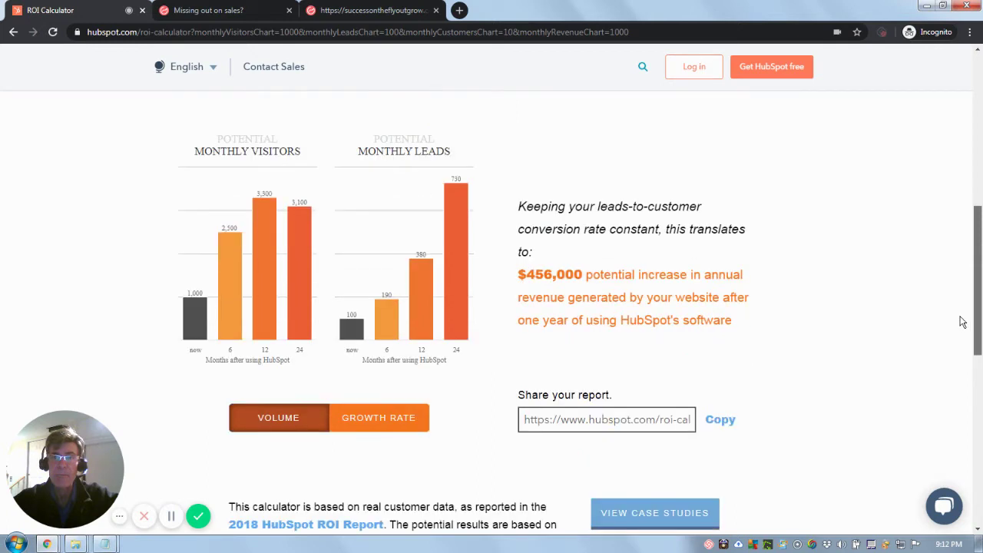
pyautogui.scroll(-1, 965, 323)
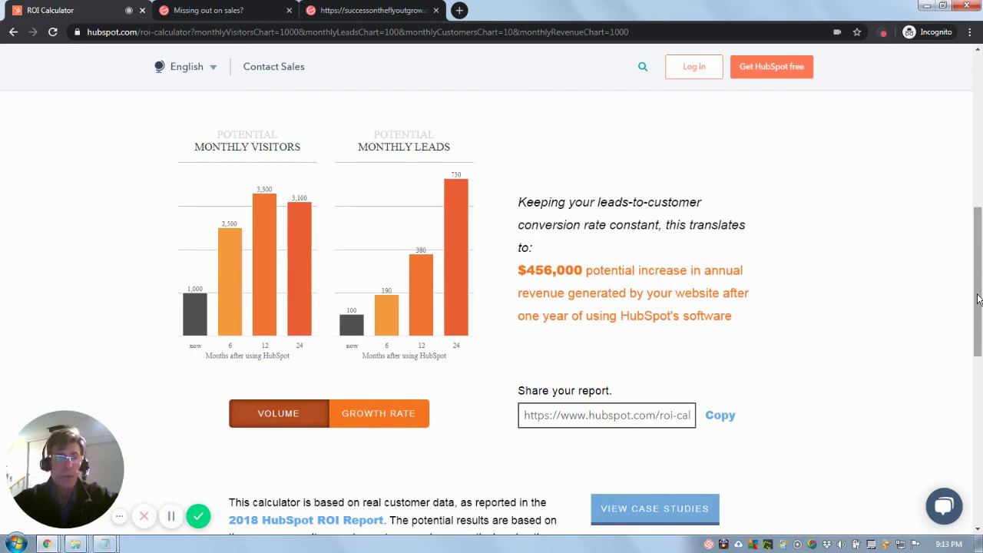
# Start the "Missing out on sales?" calculator in its open page and submit 984 as the average monthly website visitors
pyautogui.click(211, 10)
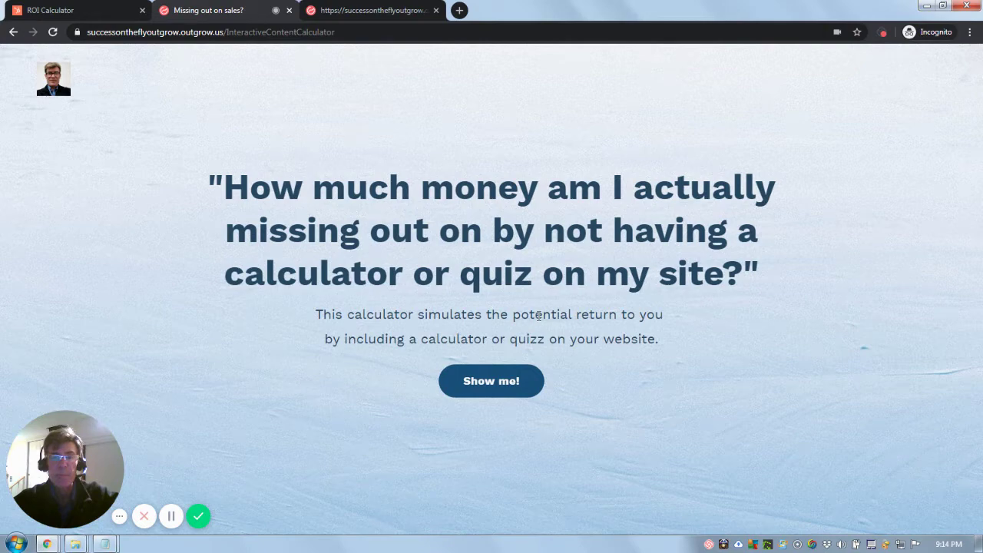
pyautogui.click(499, 386)
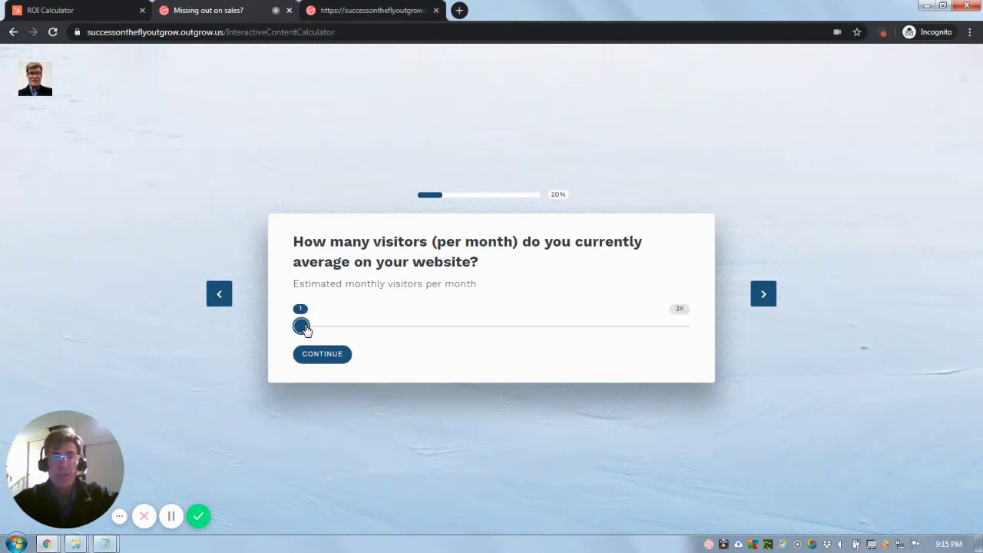
pyautogui.moveTo(304, 328); pyautogui.dragTo(387, 327)
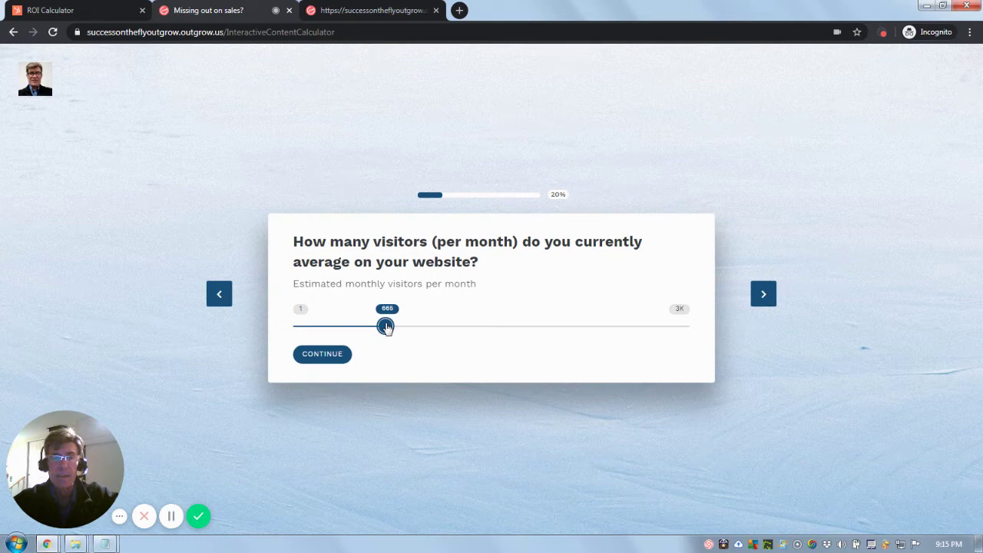
pyautogui.moveTo(387, 327); pyautogui.dragTo(427, 327)
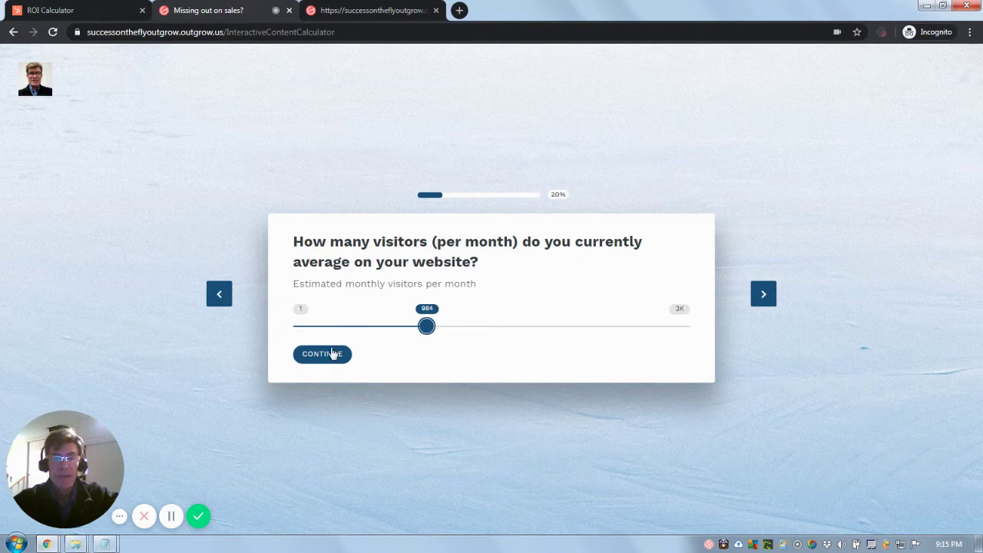
pyautogui.click(332, 357)
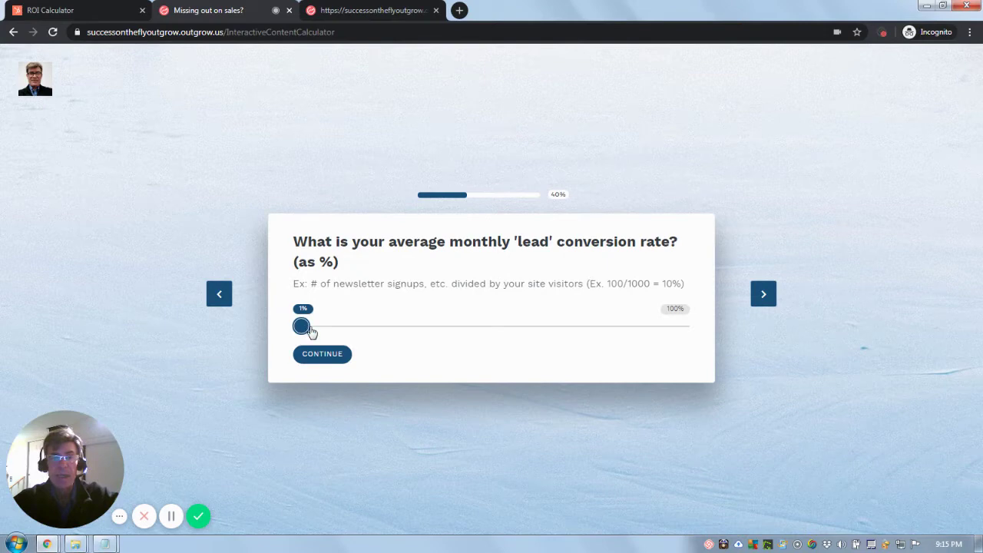
# Submit 10% as the average monthly lead conversion rate and 10% as the average monthly sales conversion rate
pyautogui.moveTo(307, 330); pyautogui.dragTo(336, 328)
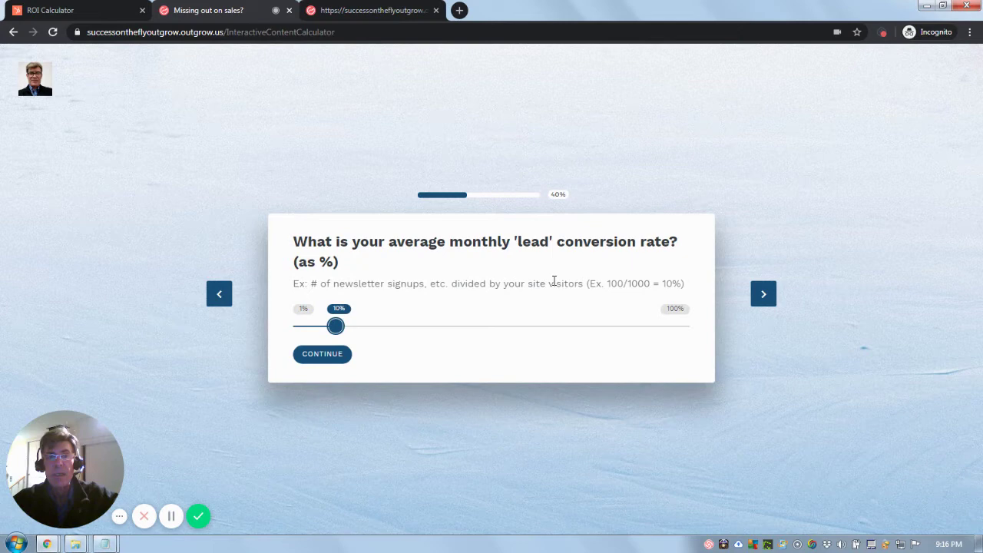
pyautogui.click(323, 355)
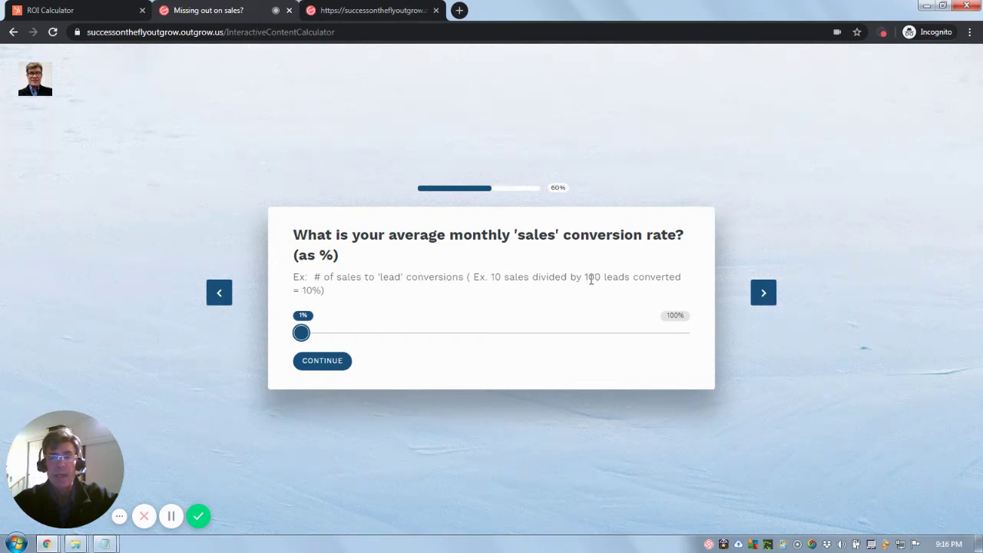
pyautogui.click(320, 336)
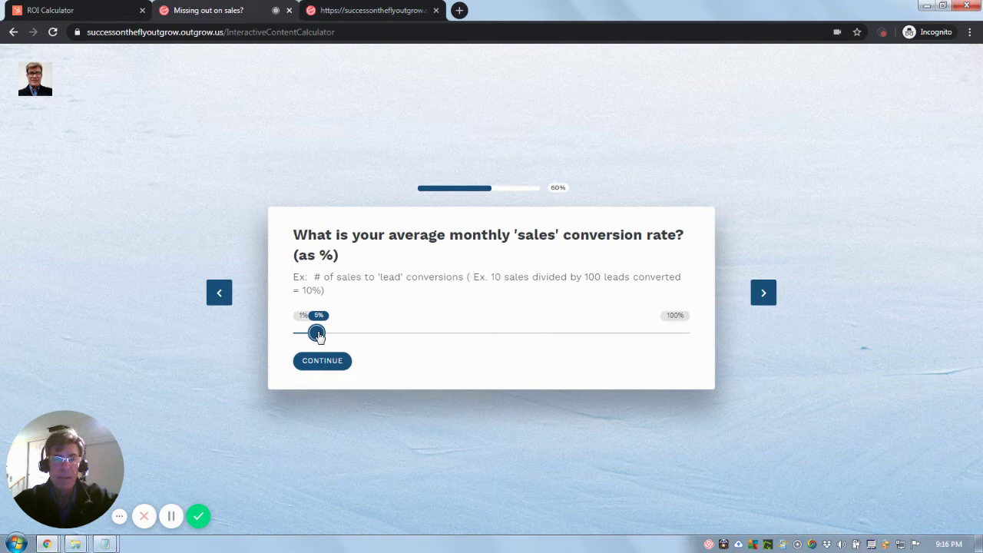
pyautogui.moveTo(319, 336); pyautogui.dragTo(339, 337)
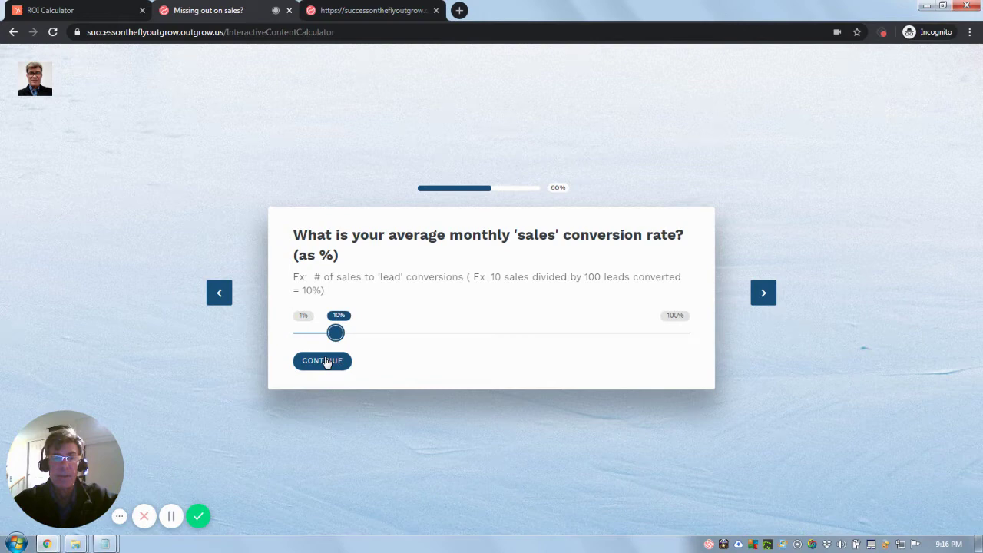
pyautogui.click(325, 366)
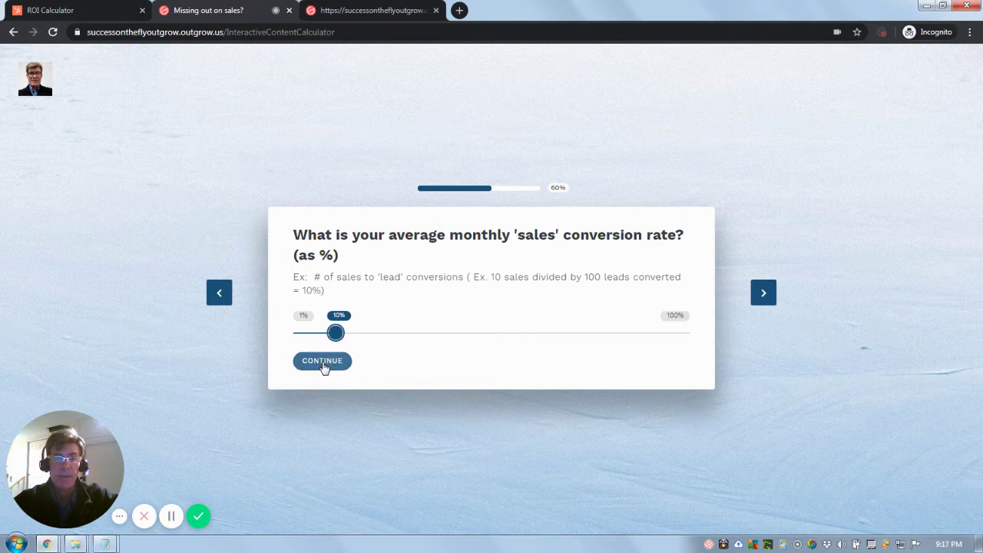
pyautogui.click(322, 363)
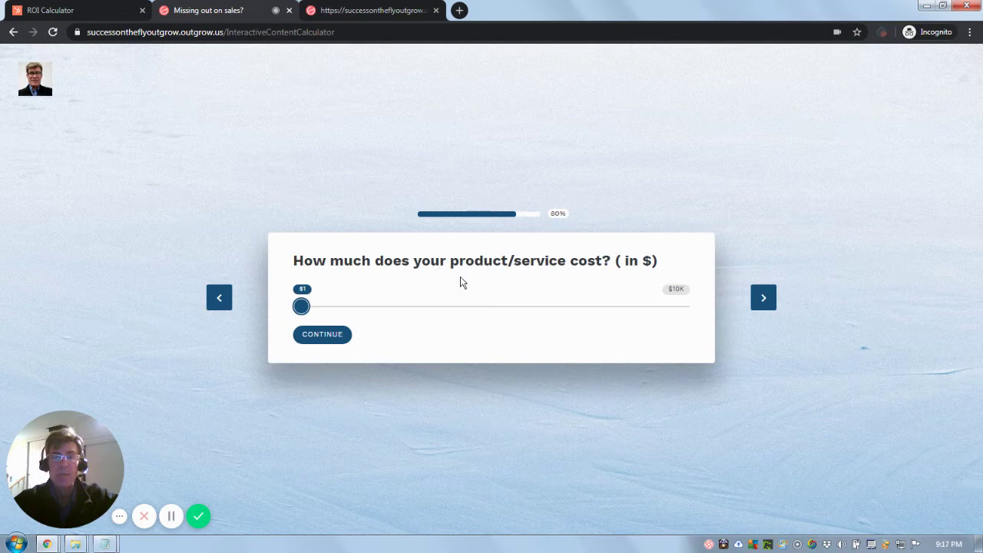
# Submit a product/service cost near the low end of the $1 to $10K range
pyautogui.moveTo(301, 307); pyautogui.dragTo(342, 307)
pyautogui.click(323, 340)
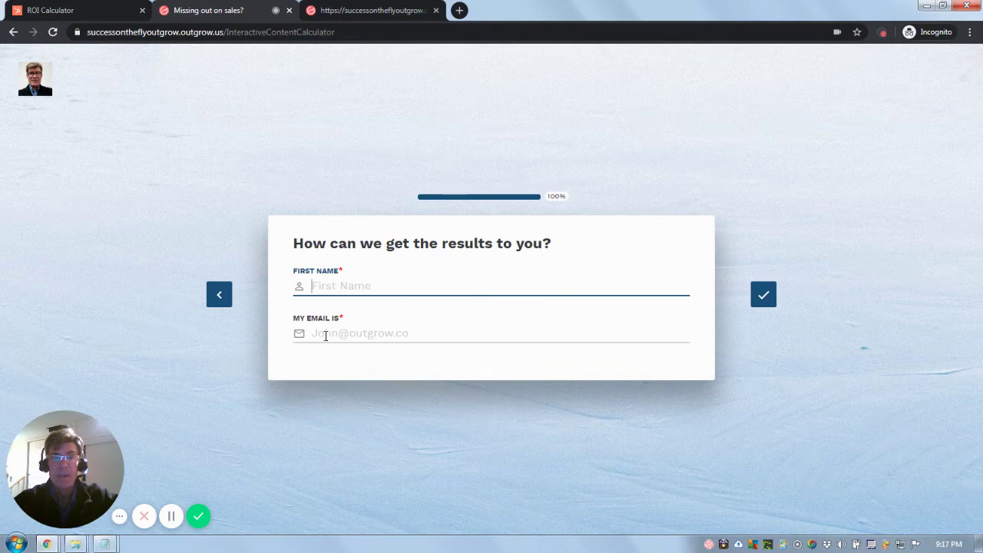
# Fill in the results form with the saved contact's e-mail and first name only, without the surname, and submit it
pyautogui.click(365, 285)
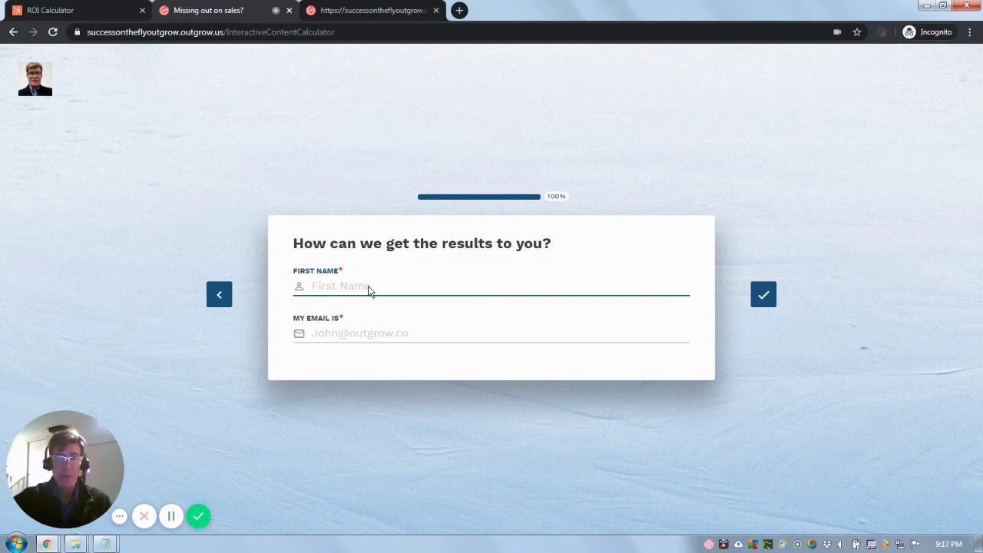
pyautogui.write('M')
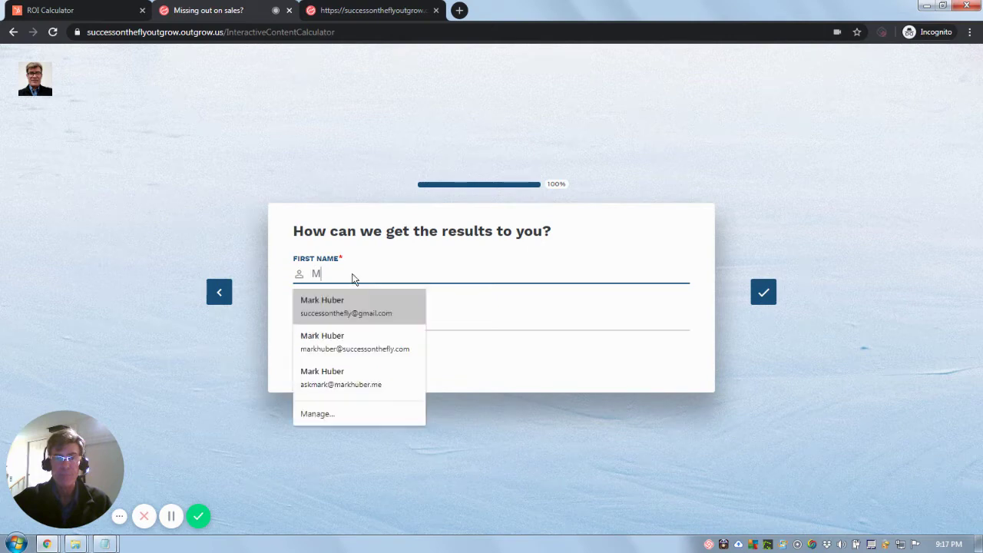
pyautogui.click(339, 307)
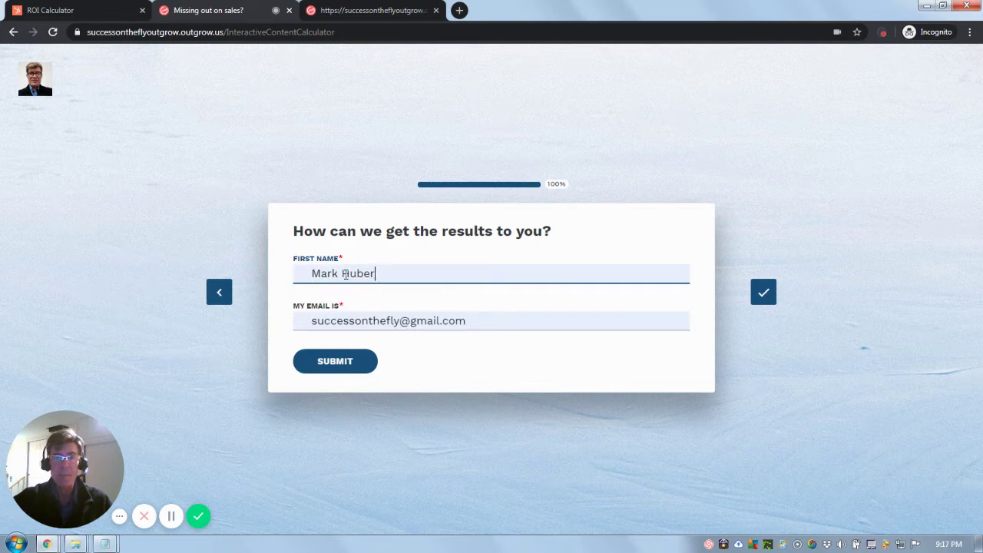
pyautogui.doubleClick(345, 273)
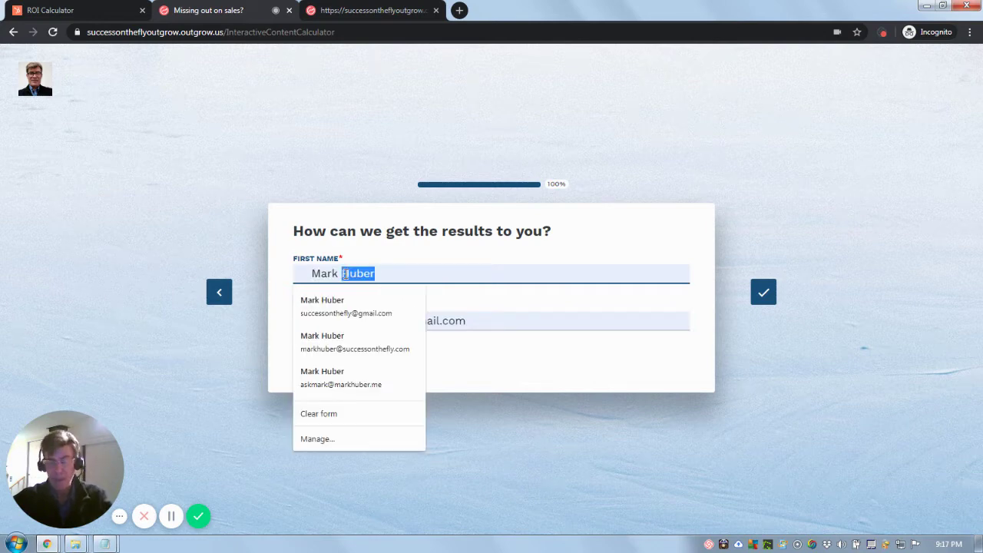
pyautogui.press('BackSpace')
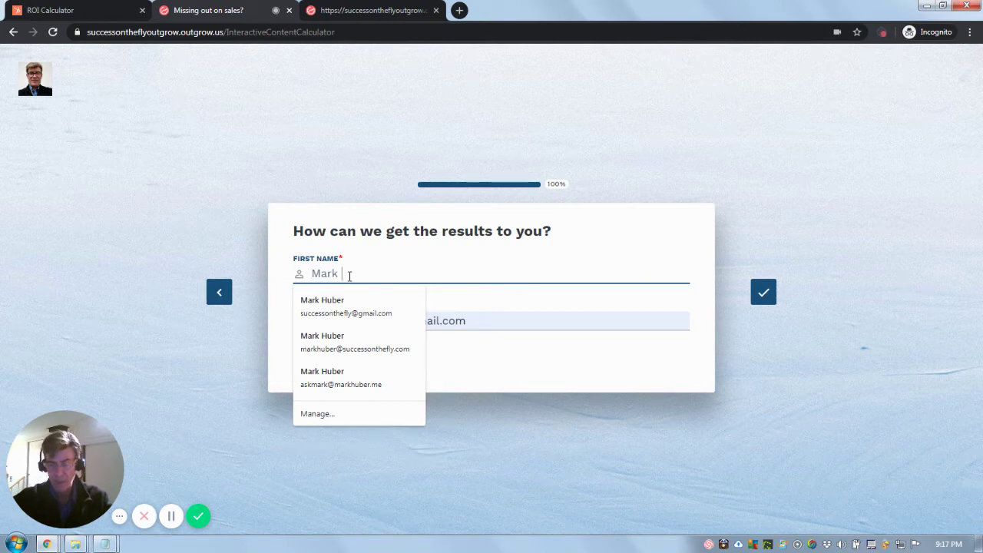
pyautogui.press('BackSpace')
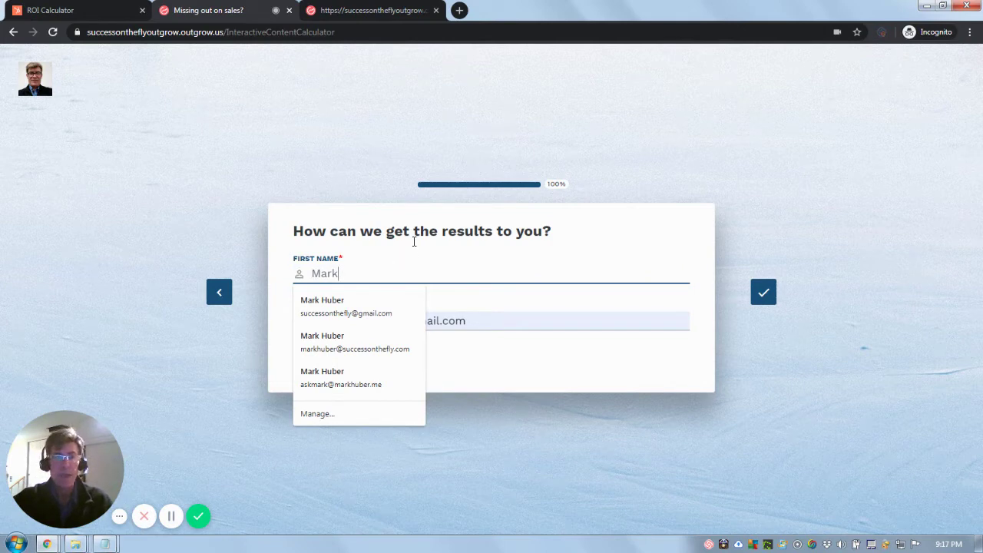
pyautogui.click(413, 241)
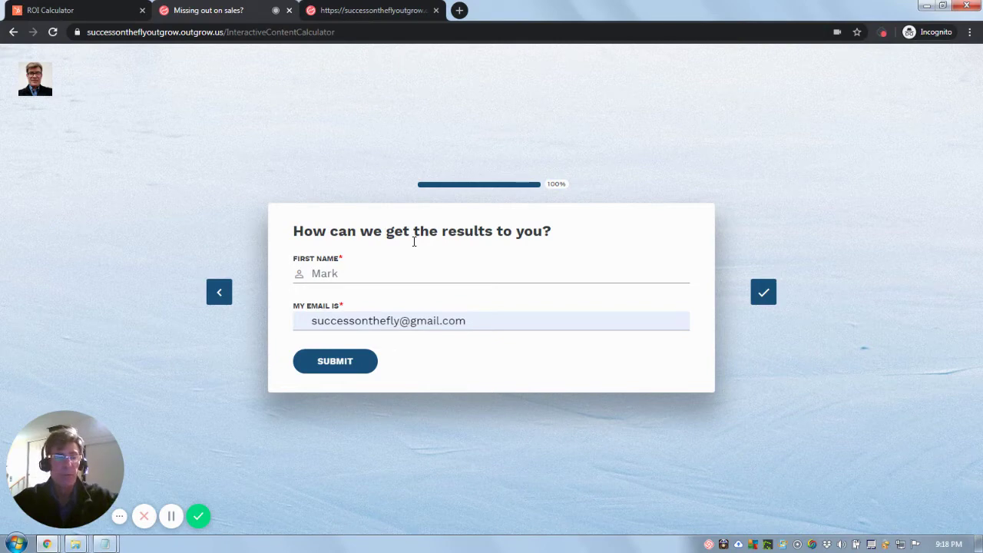
pyautogui.click(345, 366)
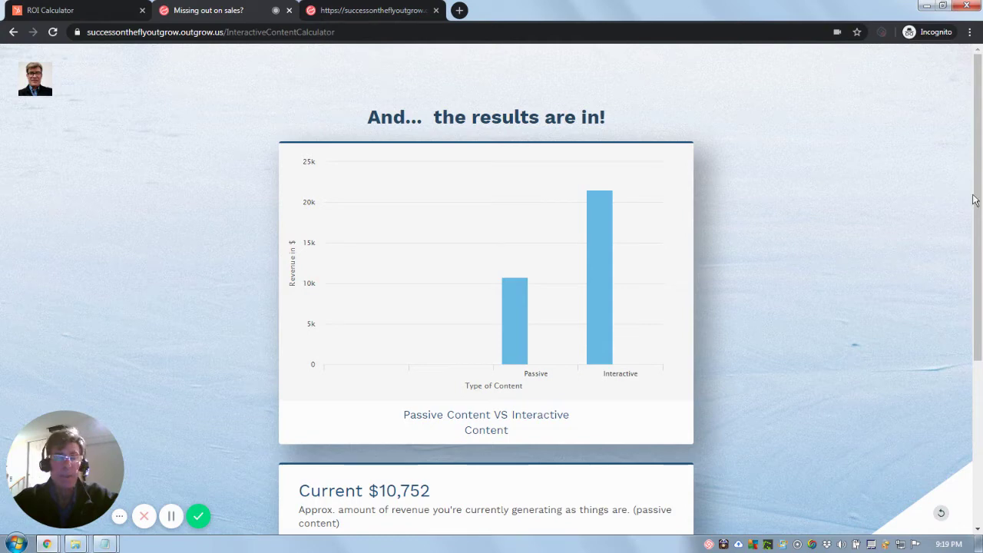
# Compare passive and interactive content revenue in the results chart and summary, and follow the "Yes. Show me!" offer
pyautogui.moveTo(977, 207); pyautogui.dragTo(979, 242)
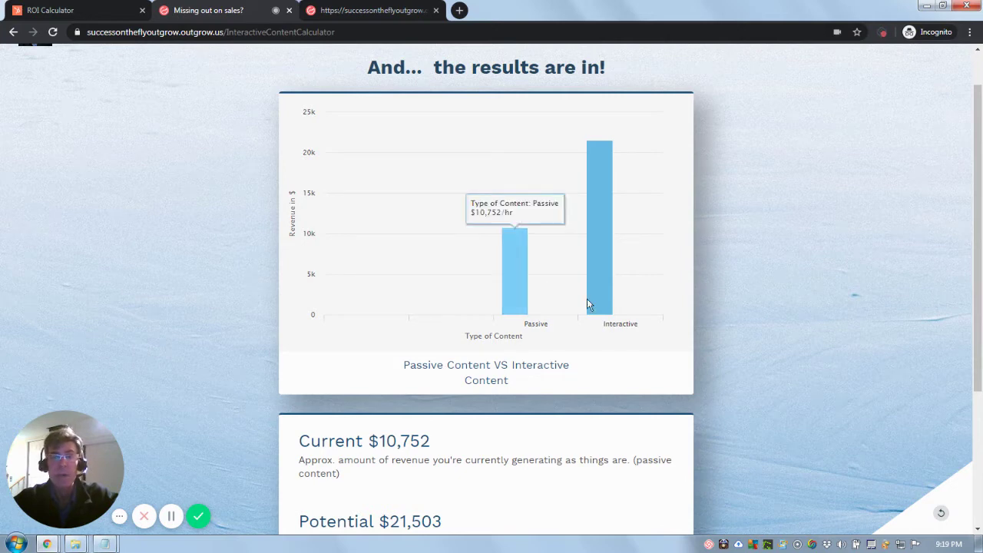
pyautogui.moveTo(602, 226)
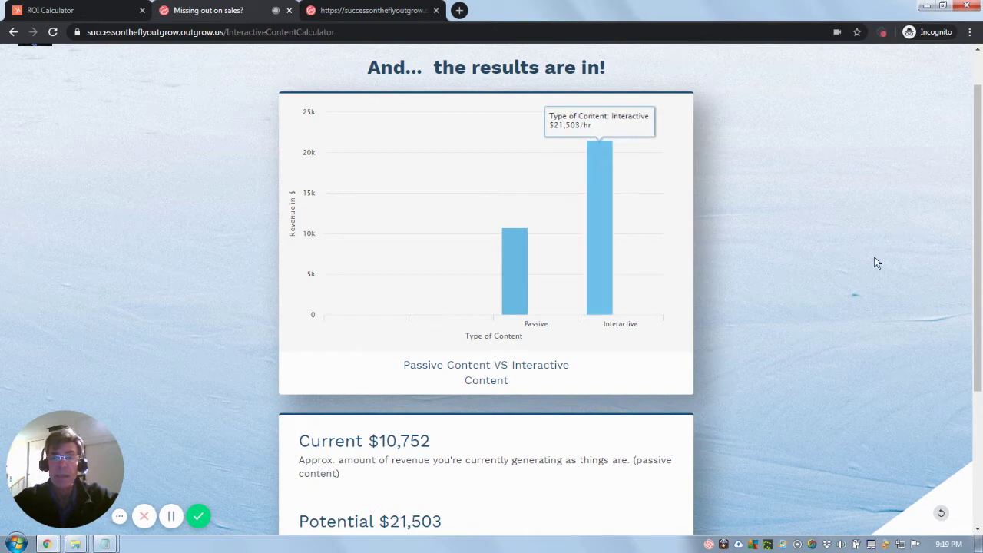
pyautogui.moveTo(978, 266); pyautogui.dragTo(977, 294)
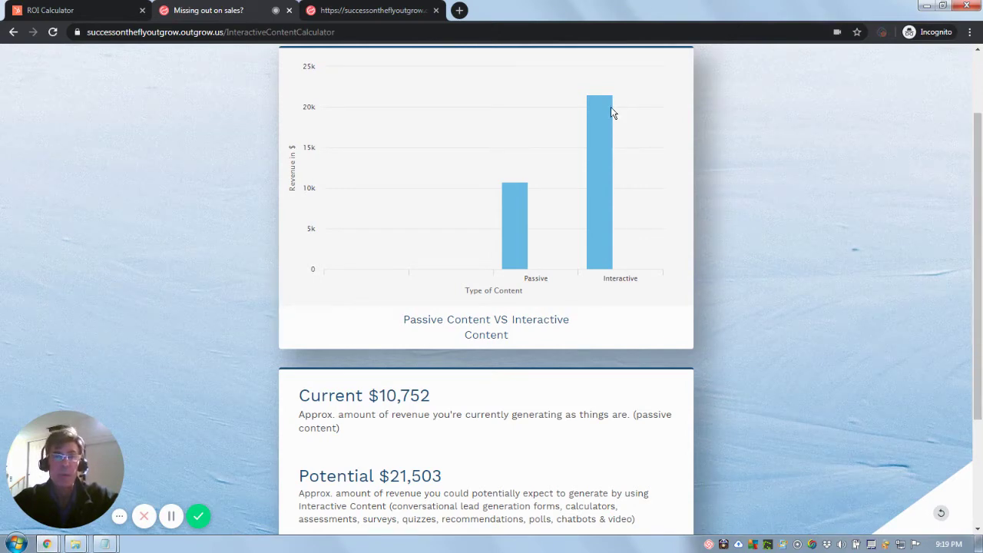
pyautogui.moveTo(608, 98)
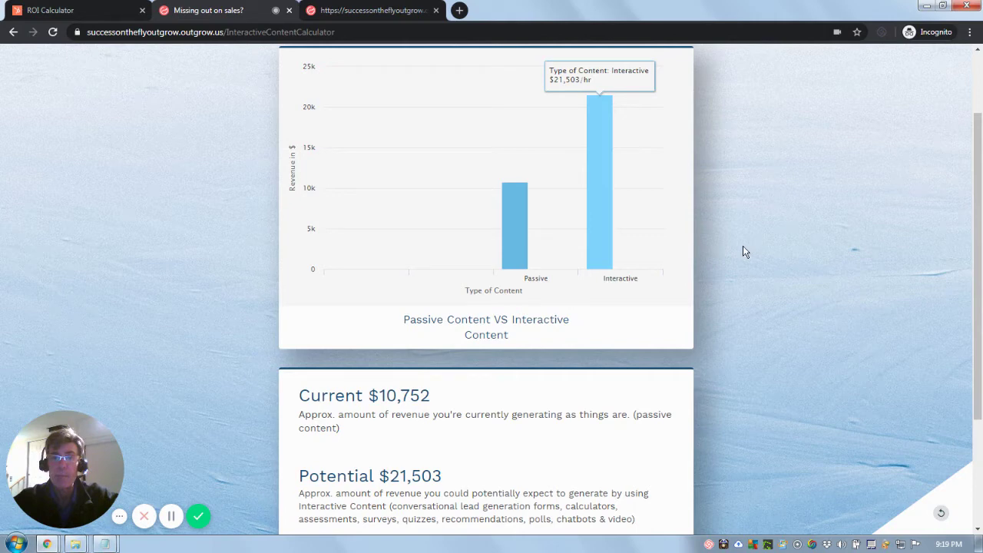
pyautogui.moveTo(980, 268); pyautogui.dragTo(972, 345)
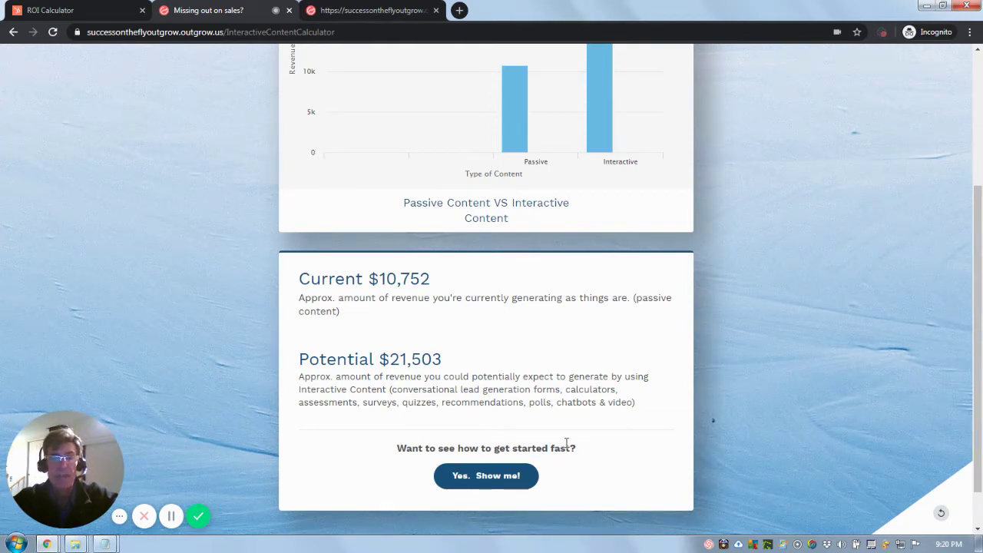
pyautogui.click(497, 477)
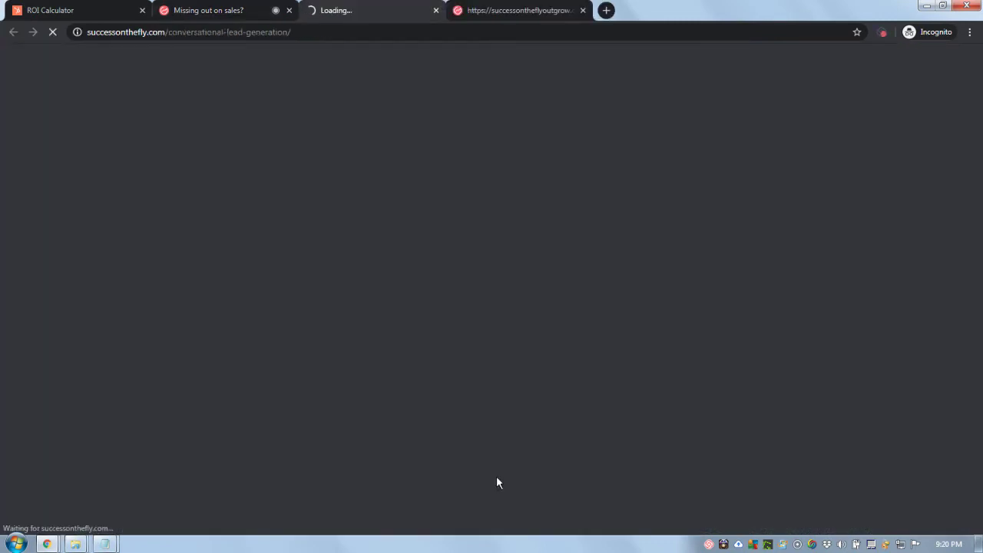
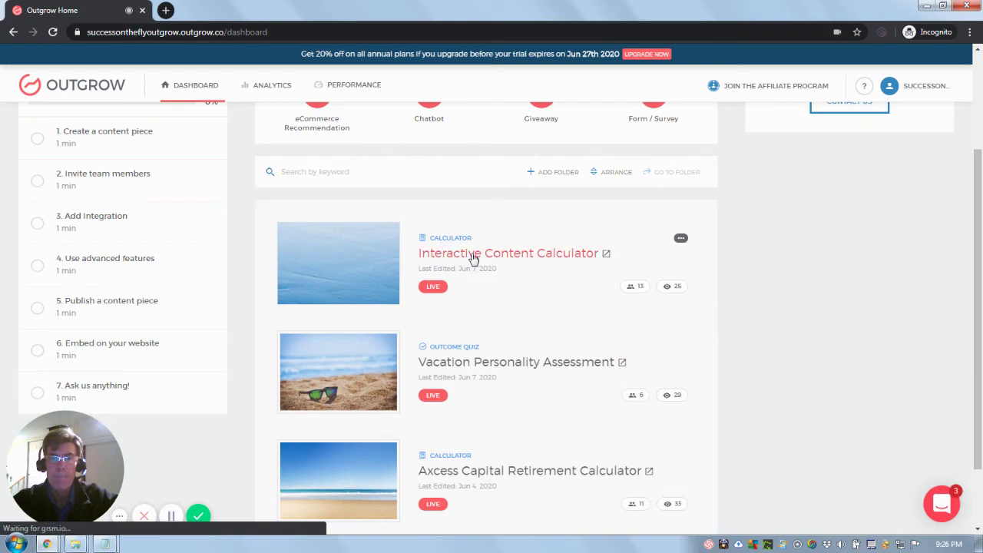
# Open the Interactive Content Calculator from the Outgrow dashboard in the builder, look over its welcome screen, and dismiss the notification
pyautogui.click(474, 260)
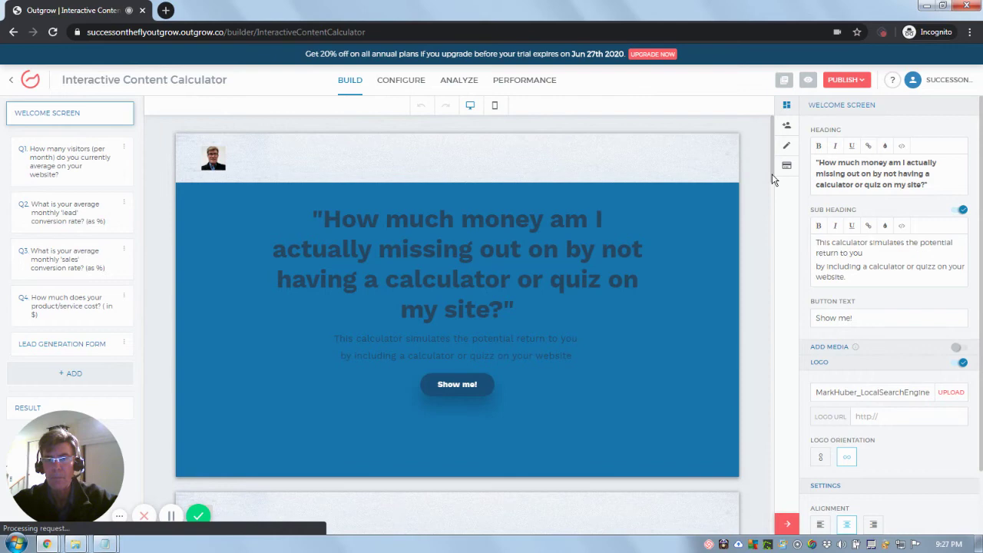
pyautogui.scroll(-3, 768, 190)
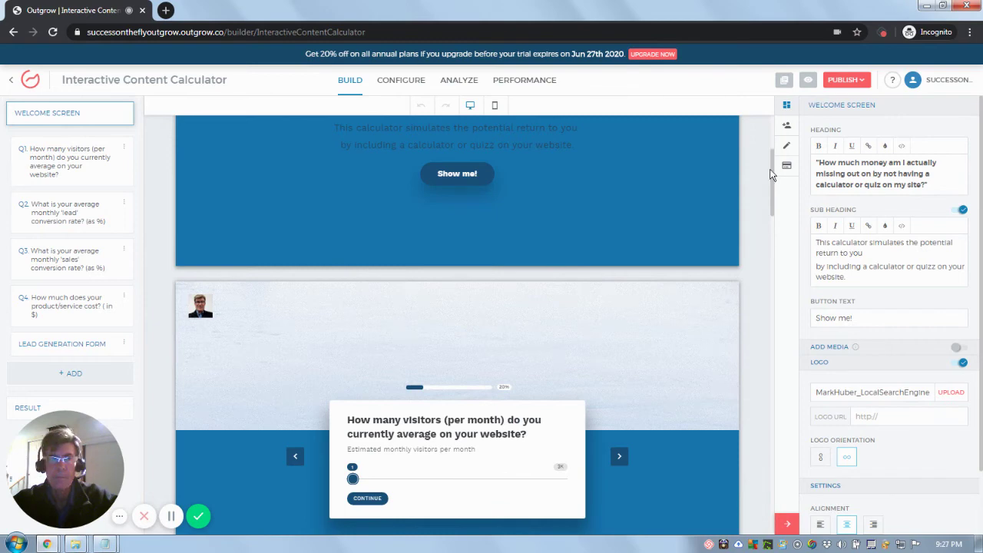
pyautogui.scroll(3, 772, 175)
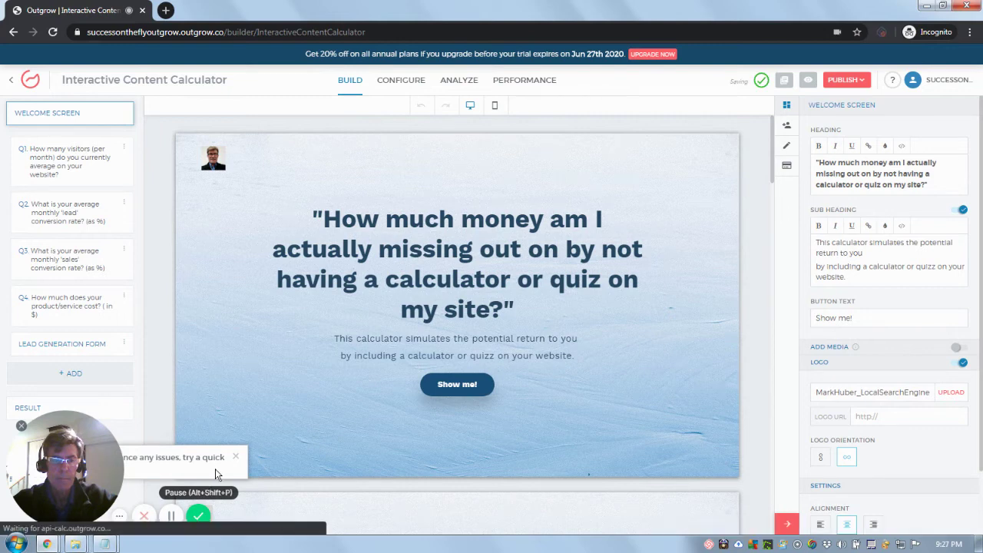
pyautogui.click(237, 459)
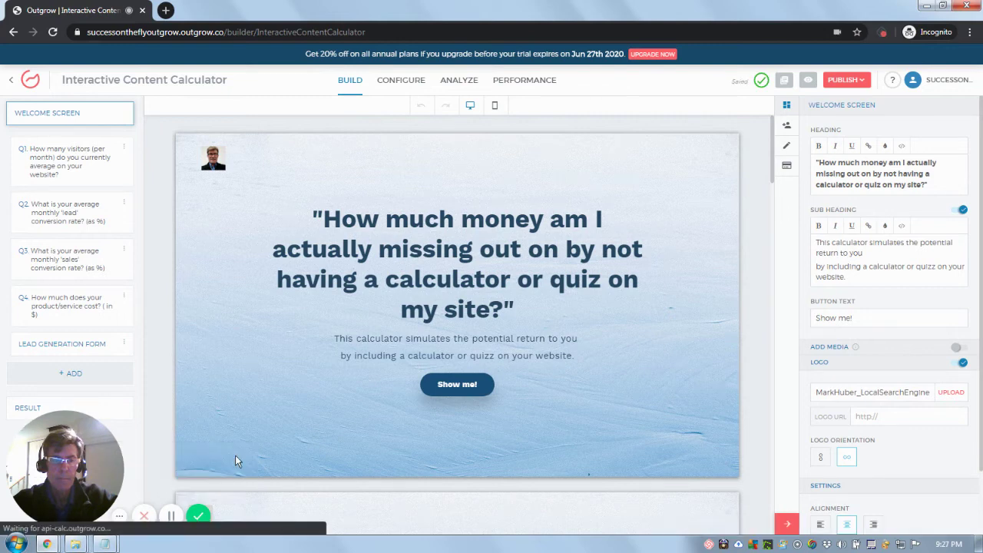
pyautogui.click(172, 518)
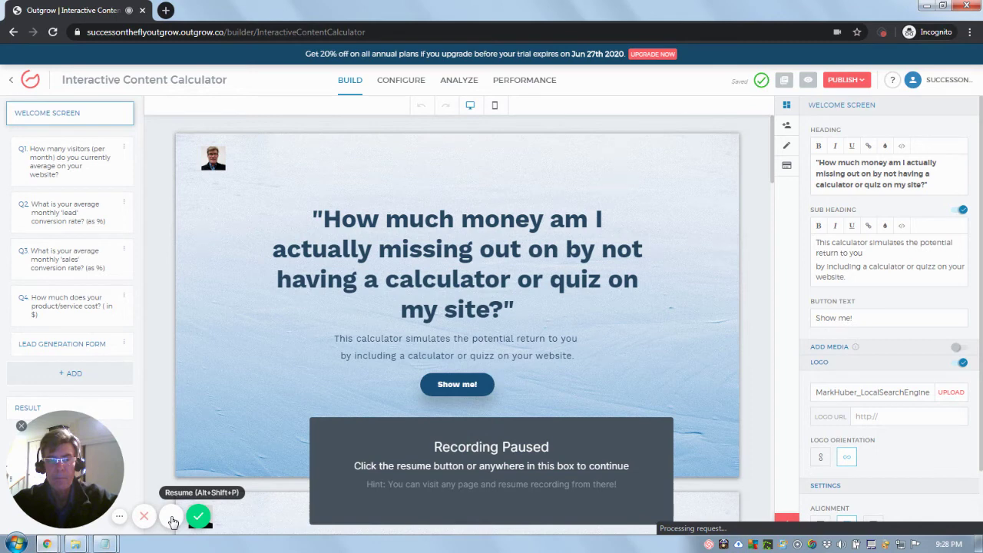
pyautogui.click(172, 519)
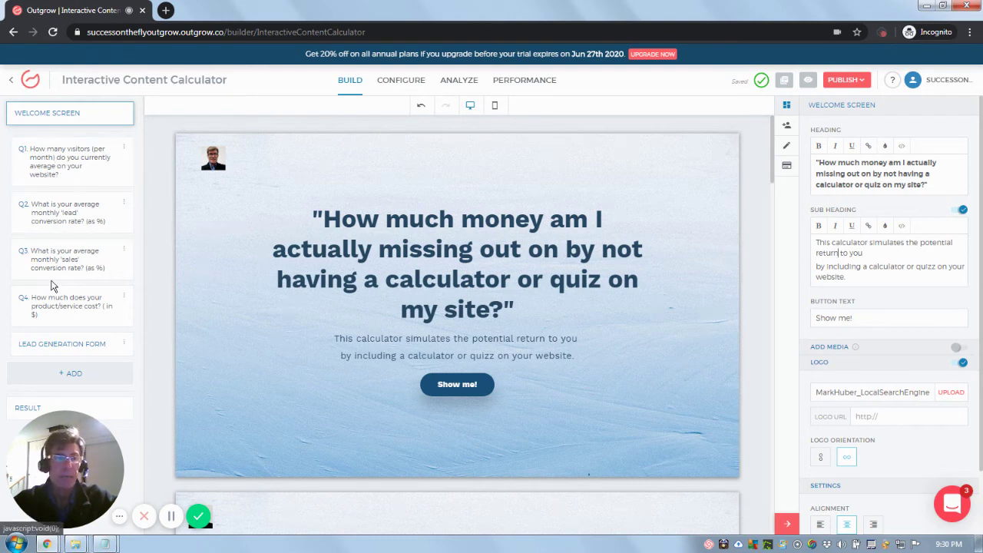
# Open question 1 about monthly website visitors and examine its available question types and numeric slider values
pyautogui.click(56, 165)
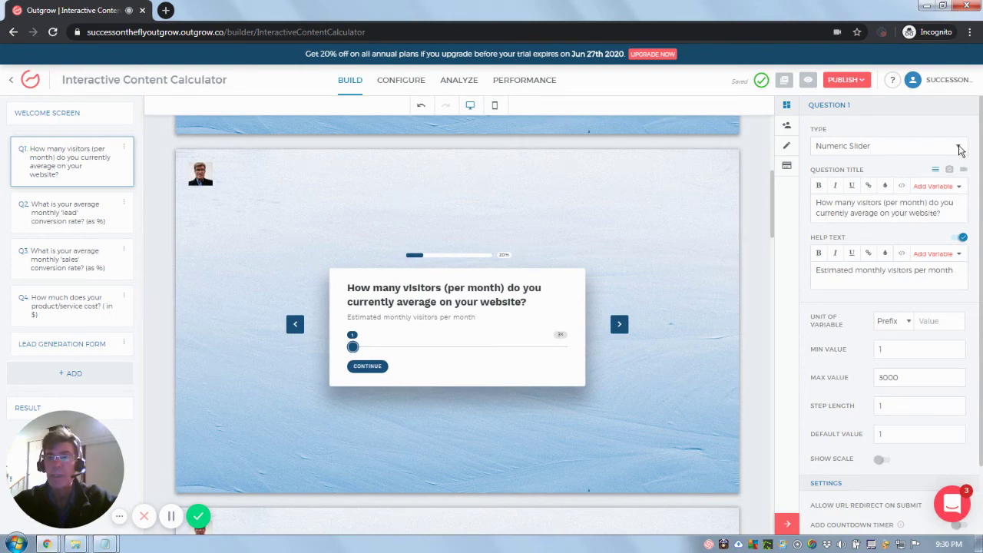
pyautogui.click(958, 147)
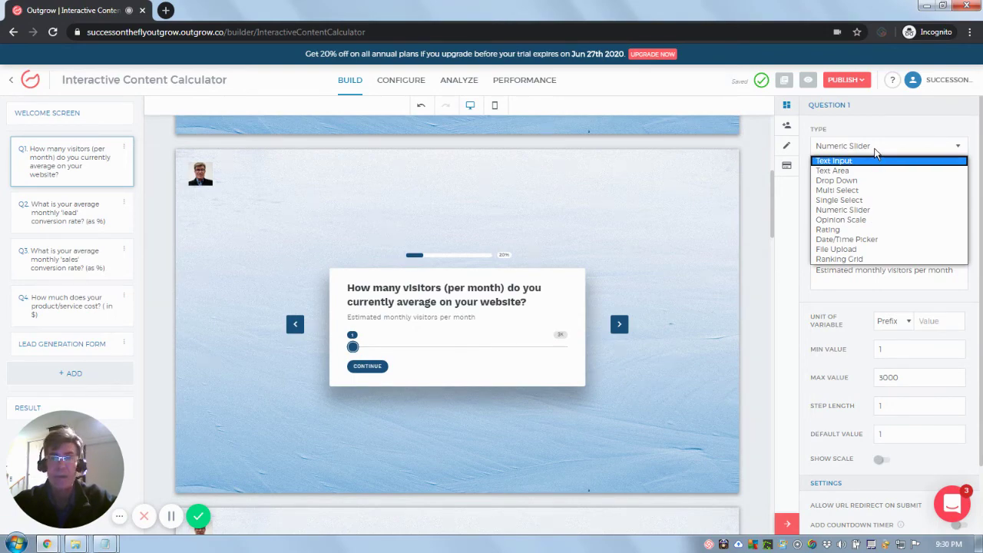
pyautogui.click(958, 147)
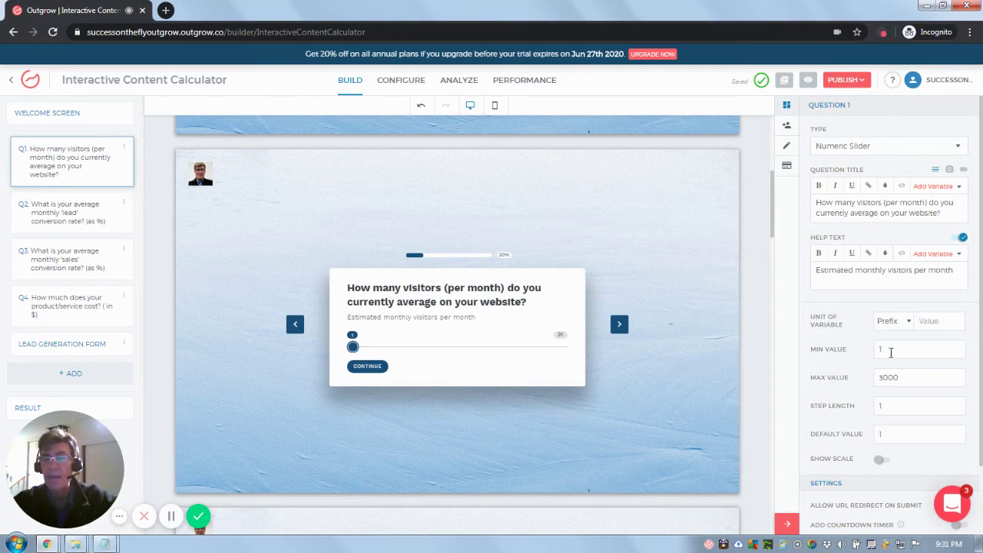
pyautogui.click(883, 434)
pyautogui.press('BackSpace')
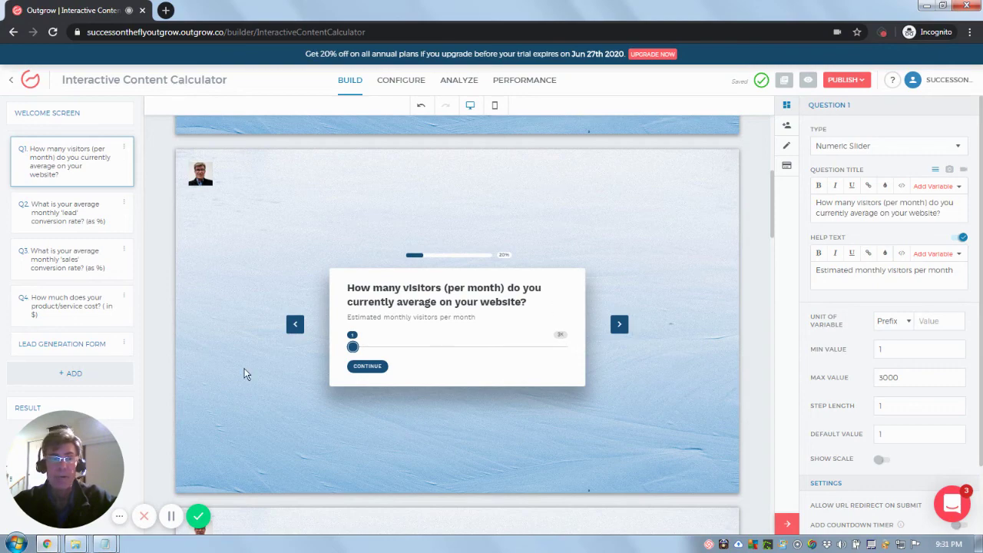
# Review the lead generation form's properties and fields, and open the result page's properties with its R1 formula
pyautogui.click(63, 349)
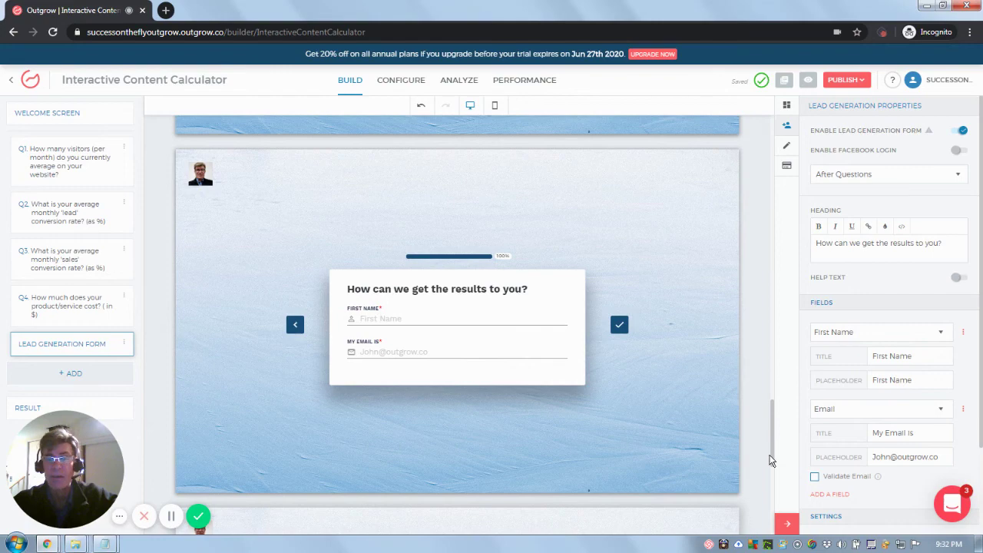
pyautogui.scroll(-3, 212, 459)
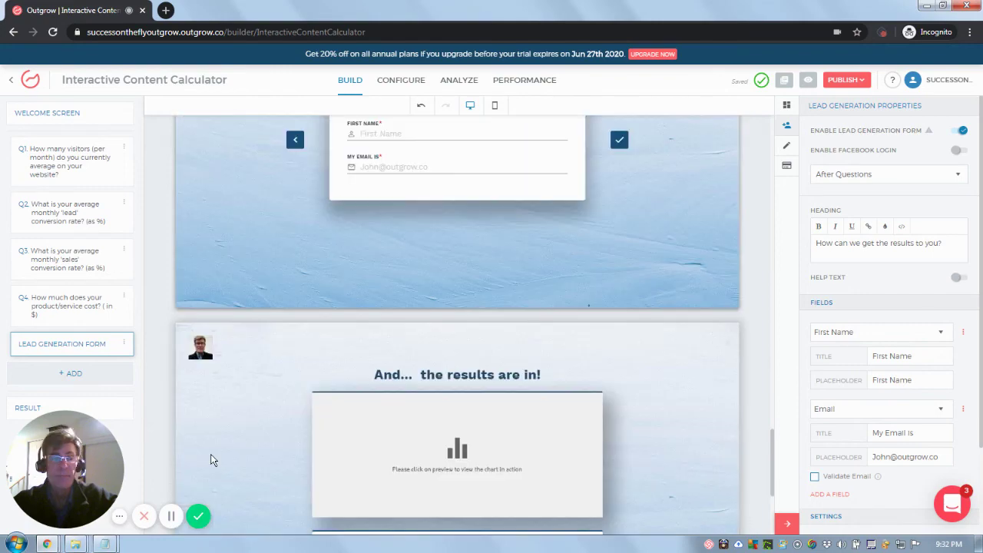
pyautogui.click(26, 409)
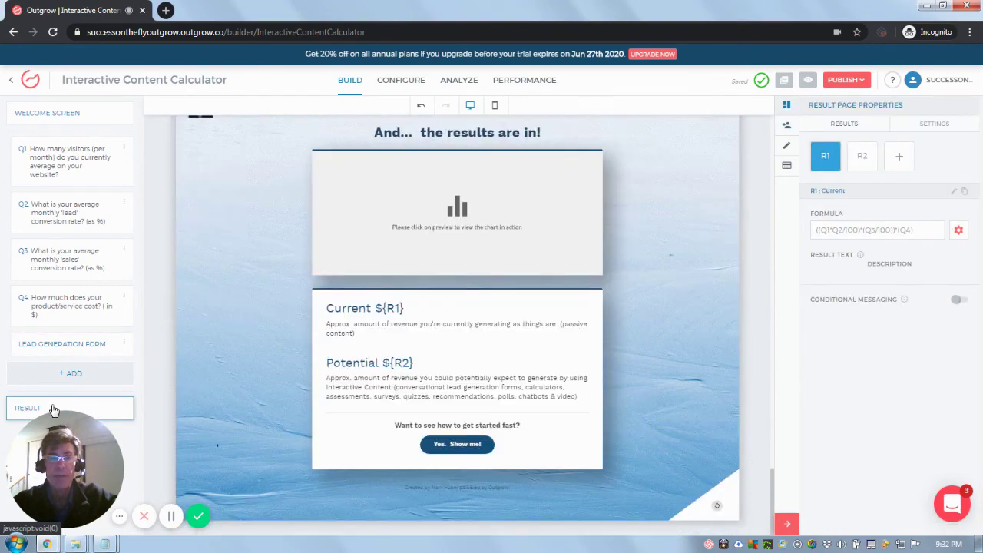